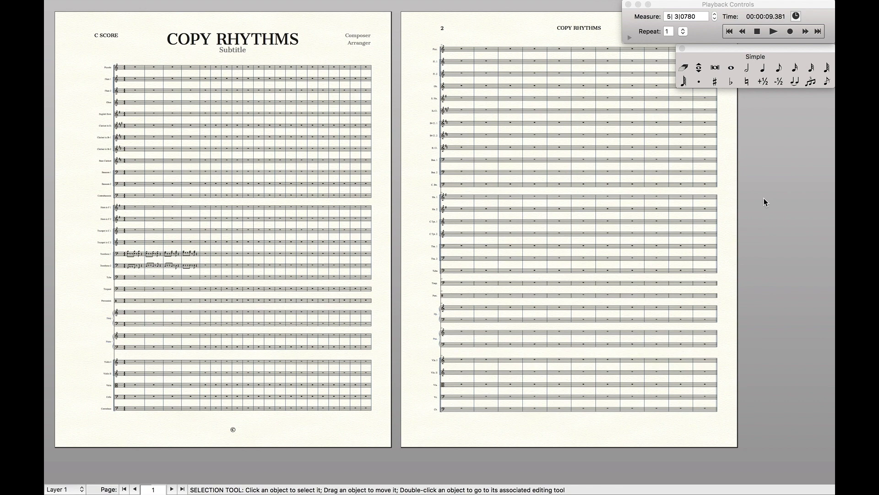
- Zoom in to inspect the trombone staves and Trombone 2's first measure, then switch to Chrome
key("super+equal")
key("super+equal")
key("super+equal")
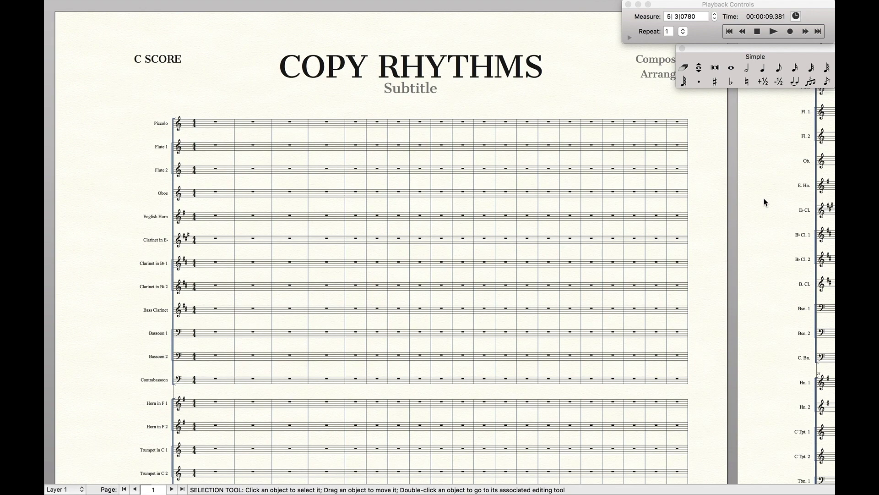
scroll(764, 202, "down", 15)
scroll(764, 202, "right", 2)
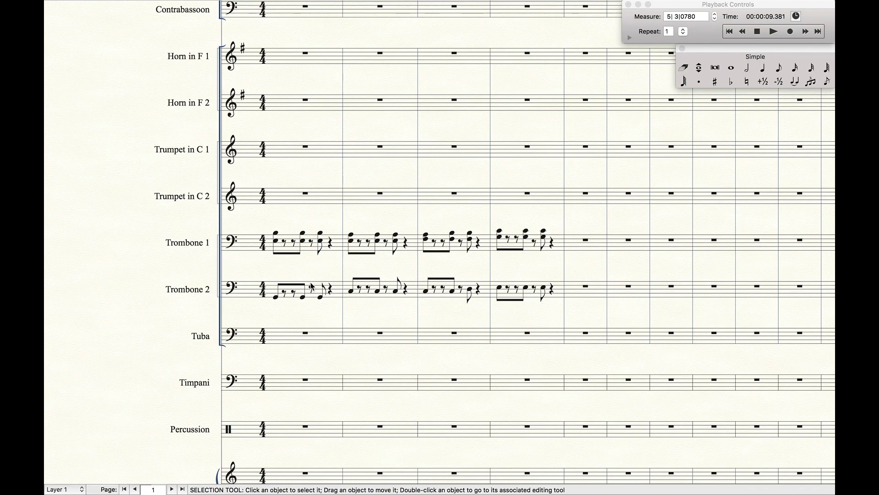
left_click(312, 286)
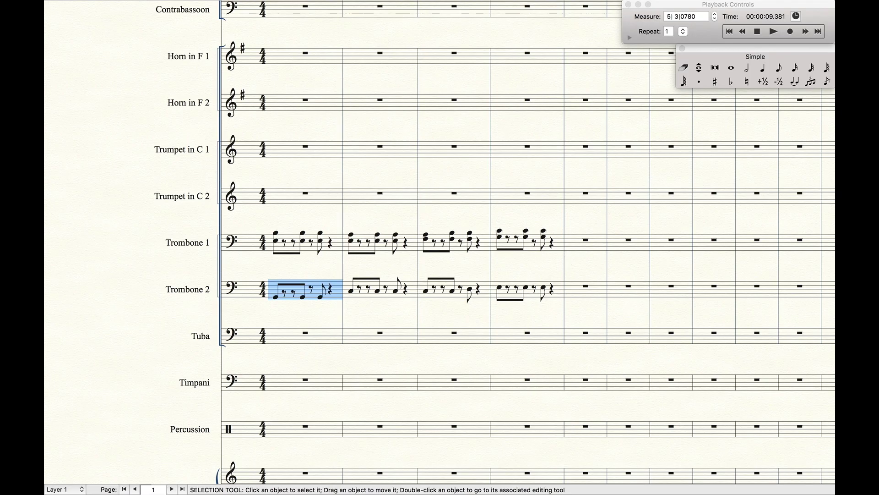
key("Escape")
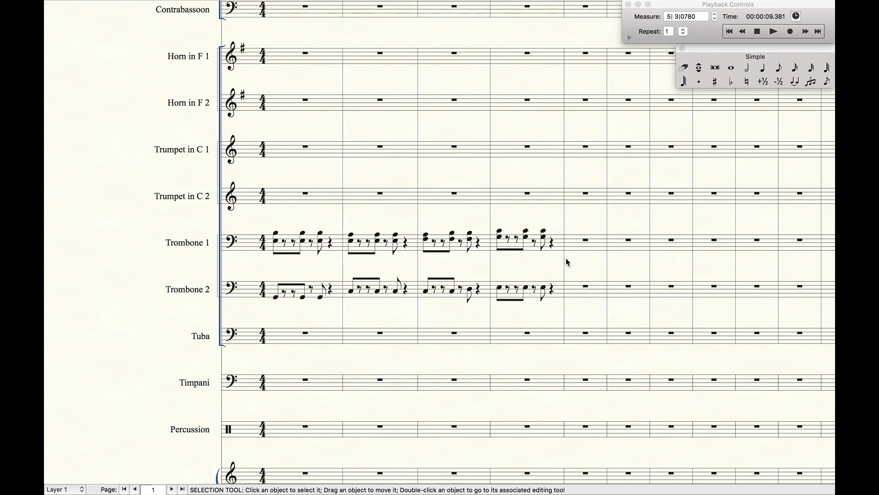
key("ctrl+Right")
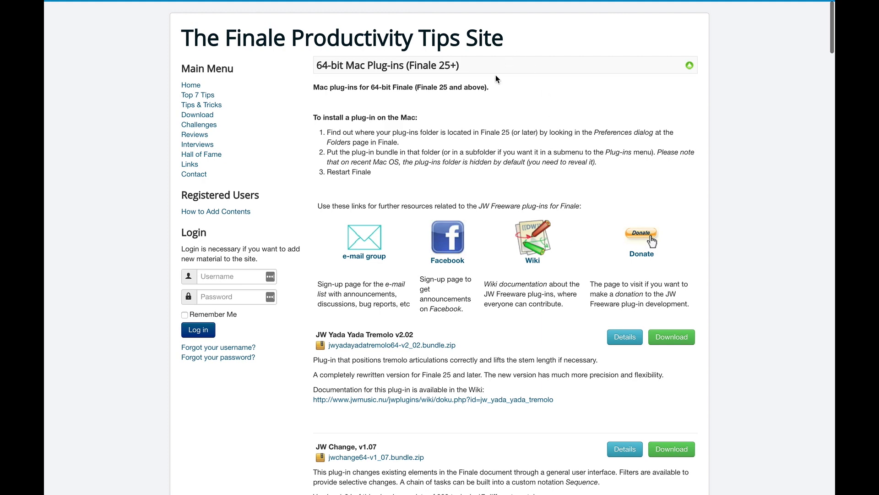
- Locate JW Rhythm Copy on the 64-bit Mac Plug-ins (Finale 25+) page by searching 'rhythm copy'
key("super+bracketleft")
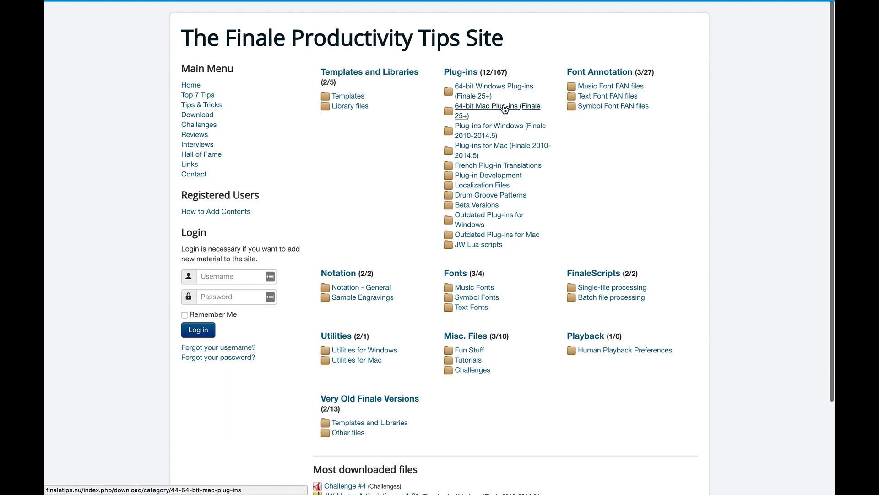
left_click(505, 109)
key("super+f")
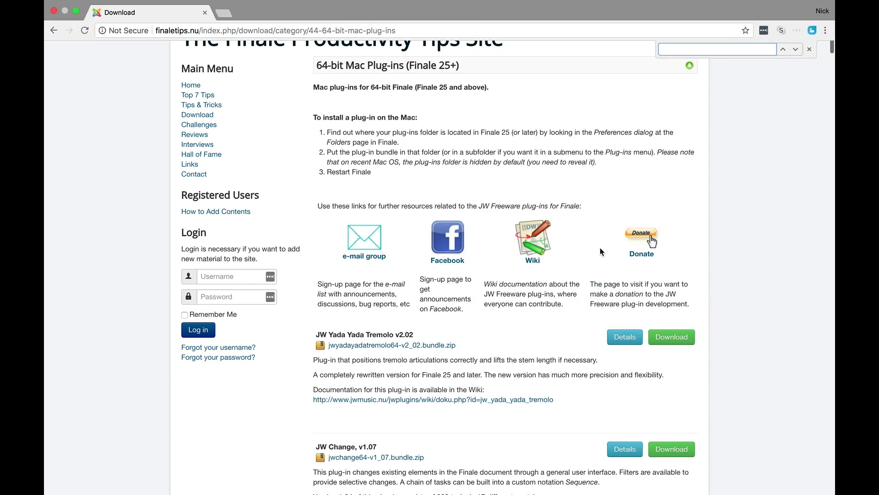
type("rhythm copy")
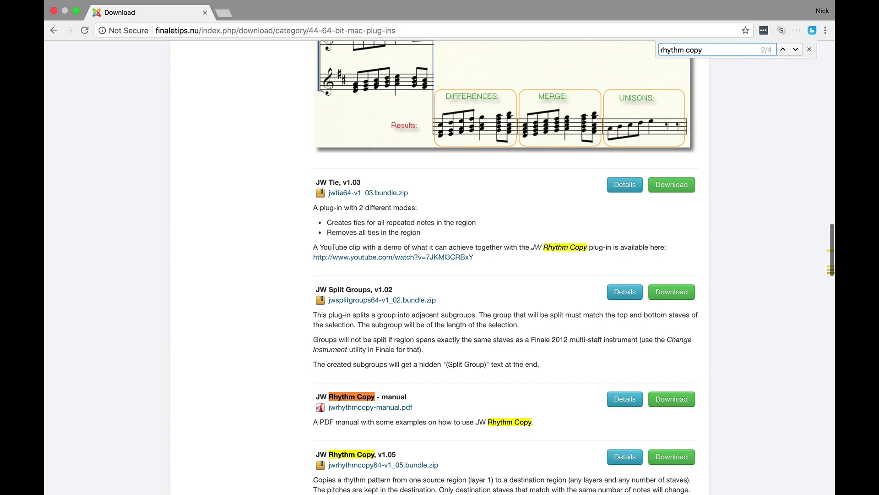
key("Return")
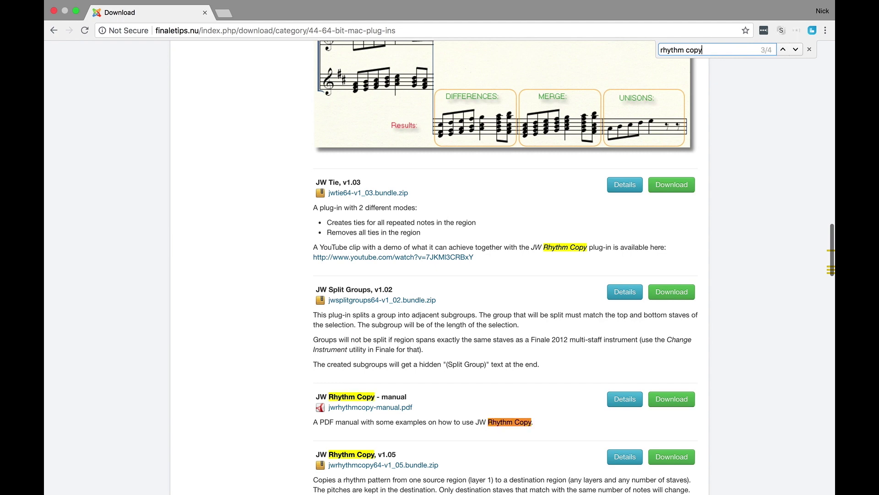
scroll(381, 225, "down", 5)
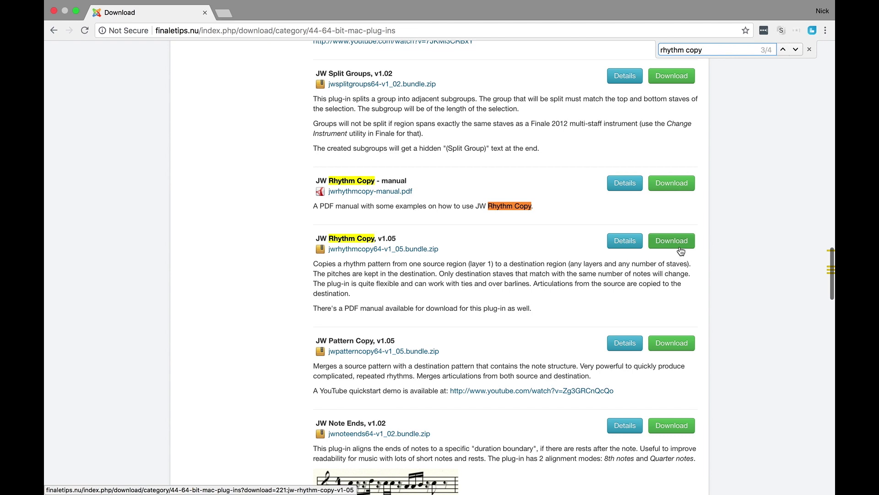
key("ctrl+Left")
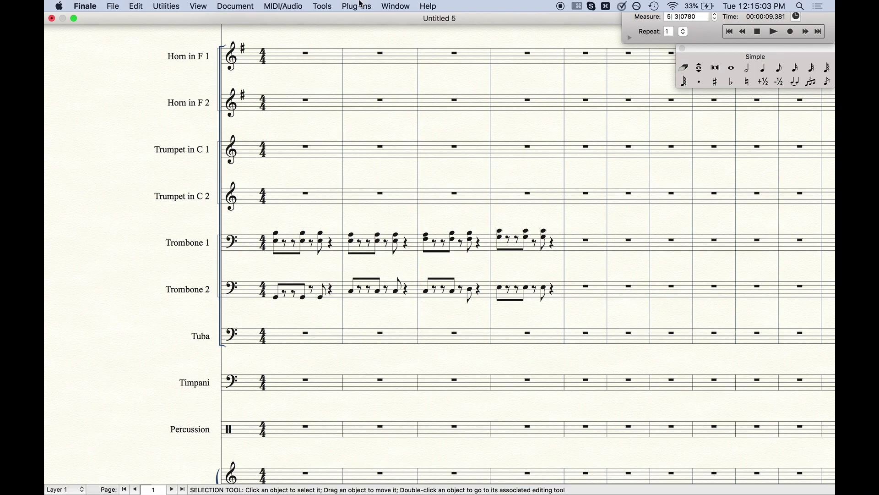
- Run JW Pattern Copy - CREATE from the Plug-ins > JW Plug-ins menu
left_click(361, 5)
mouse_move(432, 124)
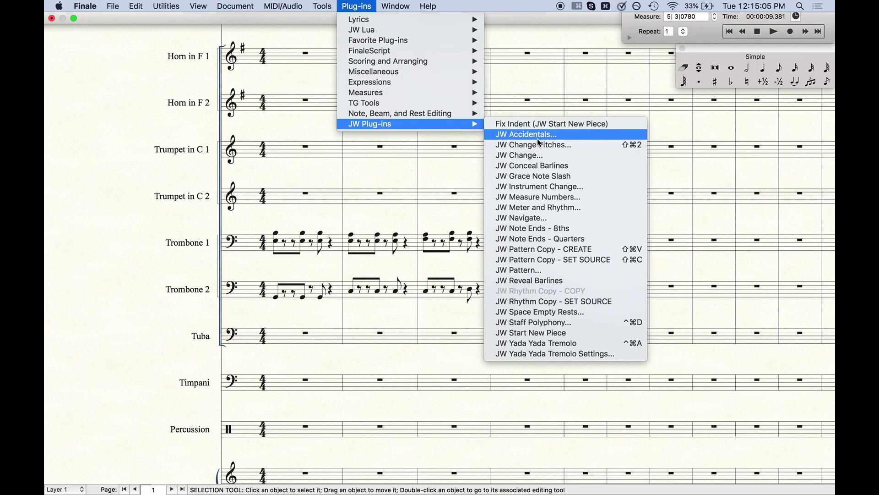
left_click(639, 257)
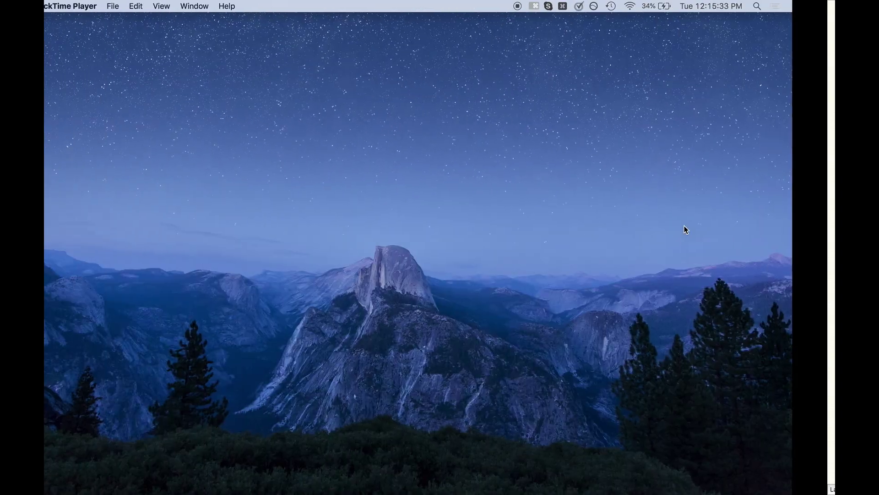
- In System Preferences Keyboard App Shortcuts, start a new shortcut for Finale 2014.5.app
key("super+space")
type("syst")
key("Return")
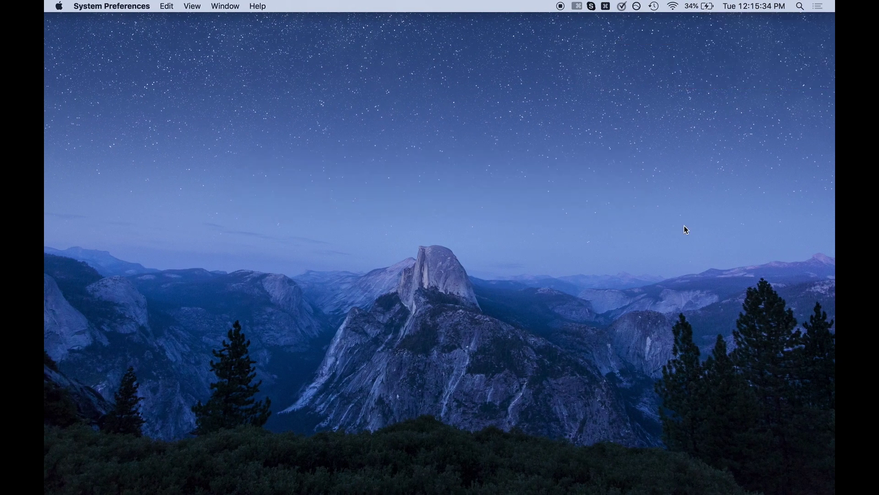
type("keyboard")
key("Down")
key("Down")
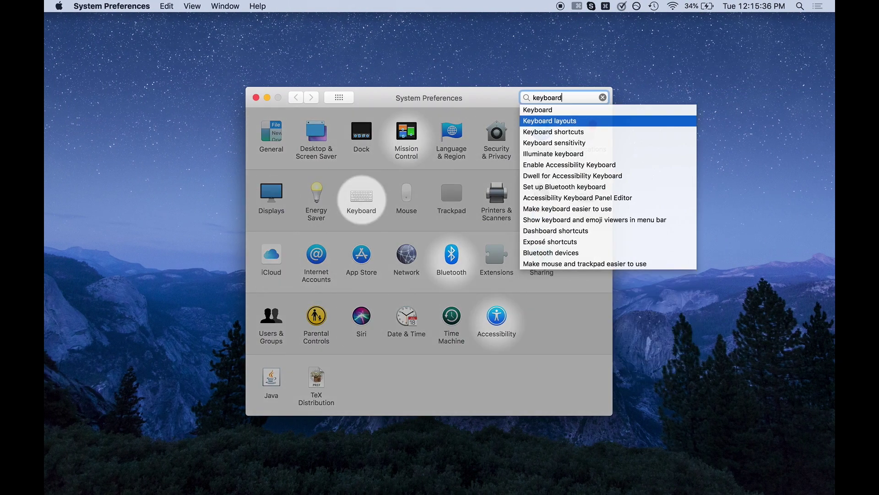
key("Down")
key("Return")
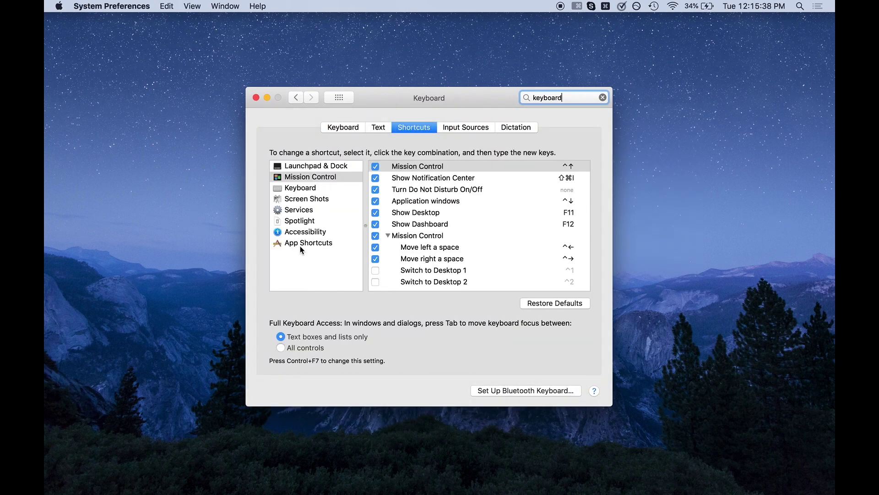
left_click(323, 244)
left_click(419, 190)
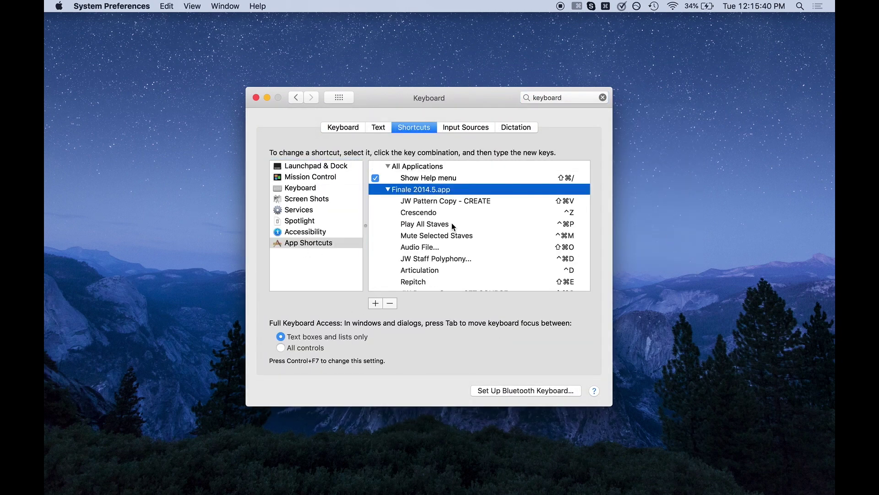
scroll(452, 224, "down", 5)
left_click(373, 305)
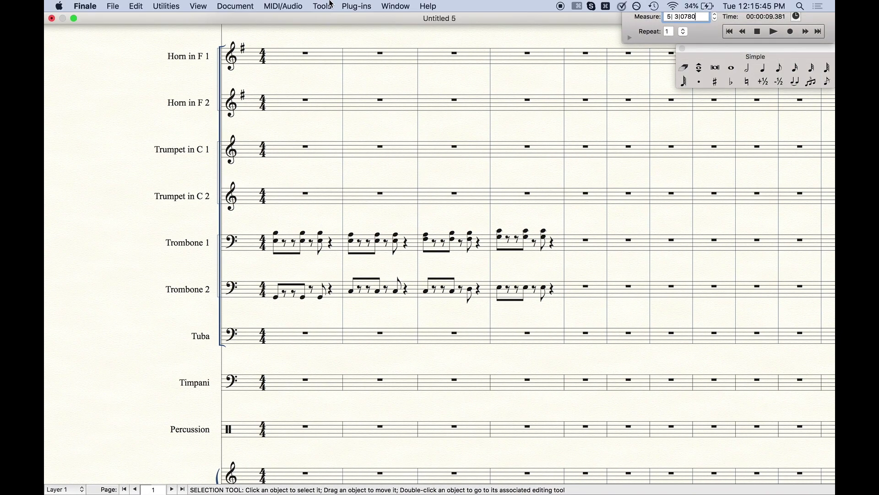
- Check the exact command names in Finale's Plug-ins > JW Plug-ins menu
left_click(357, 6)
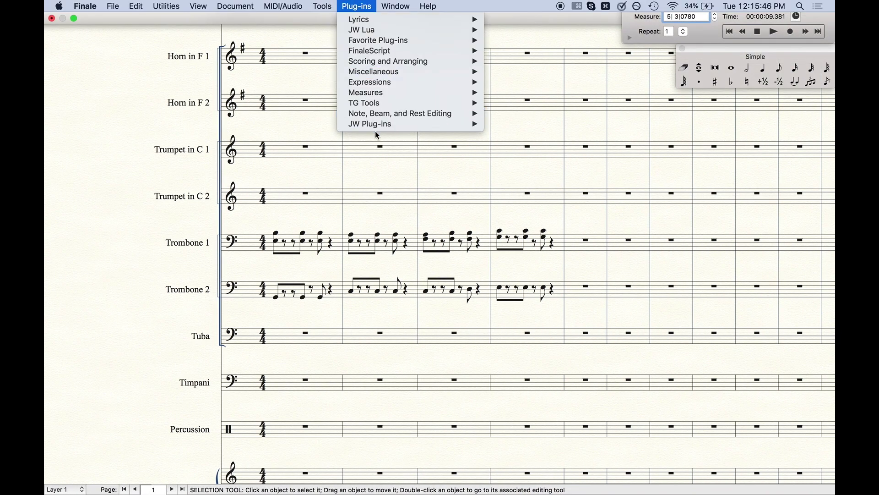
mouse_move(380, 124)
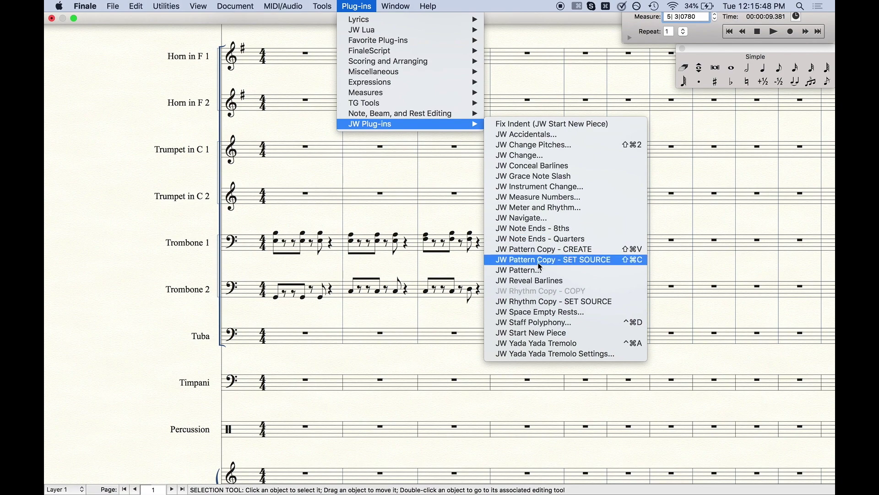
left_click(427, 185)
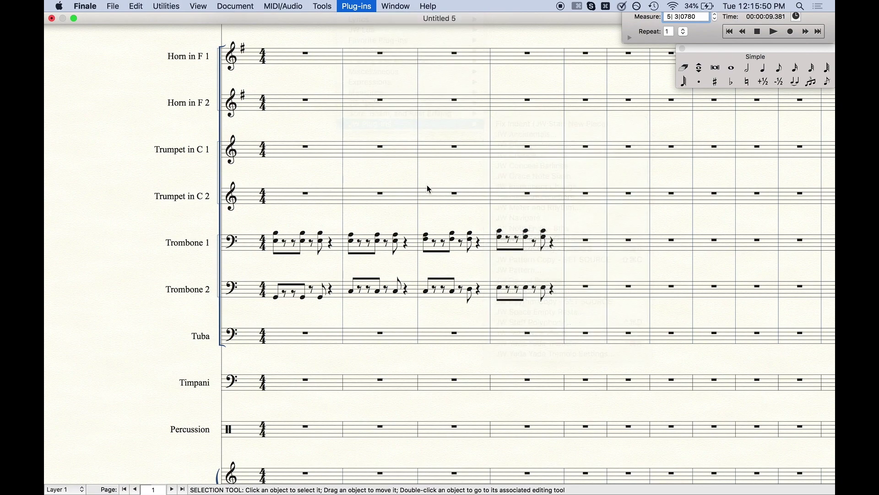
key("ctrl+Left")
- Try assigning ⇧⌘C to 'JW Pattern Copy - SET SOURCE', then cancel since it already exists
type("JW Pat")
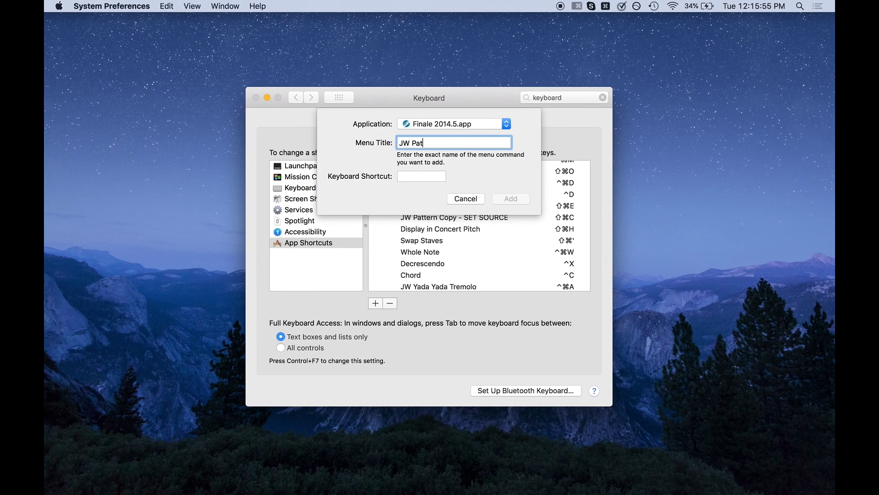
type("tern Copy - SET SOURCE")
left_click(420, 176)
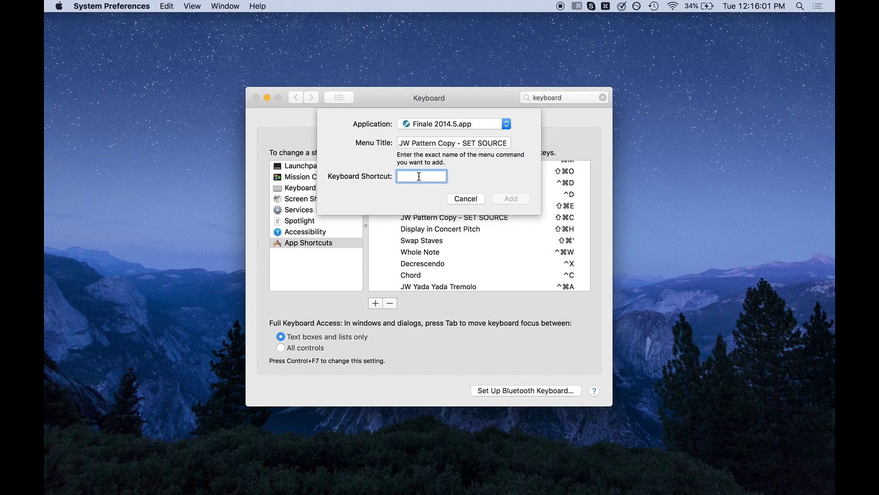
key("shift+super+c")
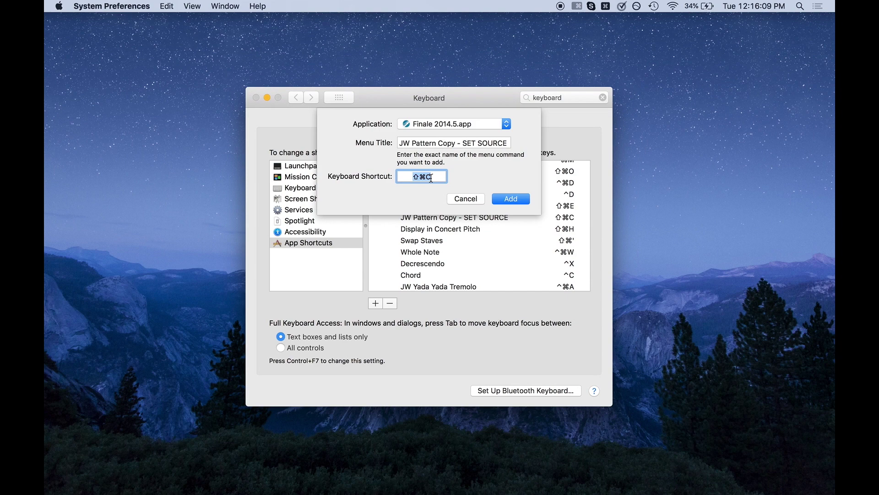
left_click(466, 198)
- Enter 'JW Pattern Copy - CREATE' with ⇧⌘V in a new Finale shortcut, then close the sheet
left_click(375, 304)
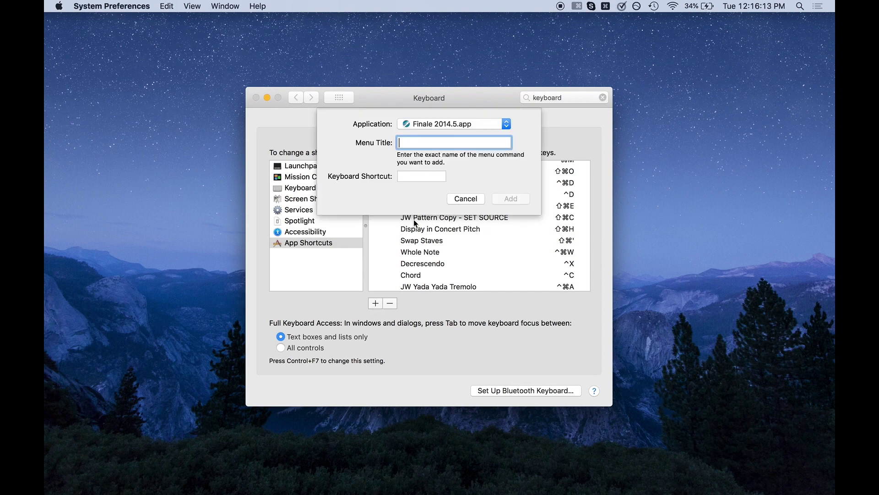
type("JW Pattern Copy - CREATE")
key("Tab")
key("shift+super+v")
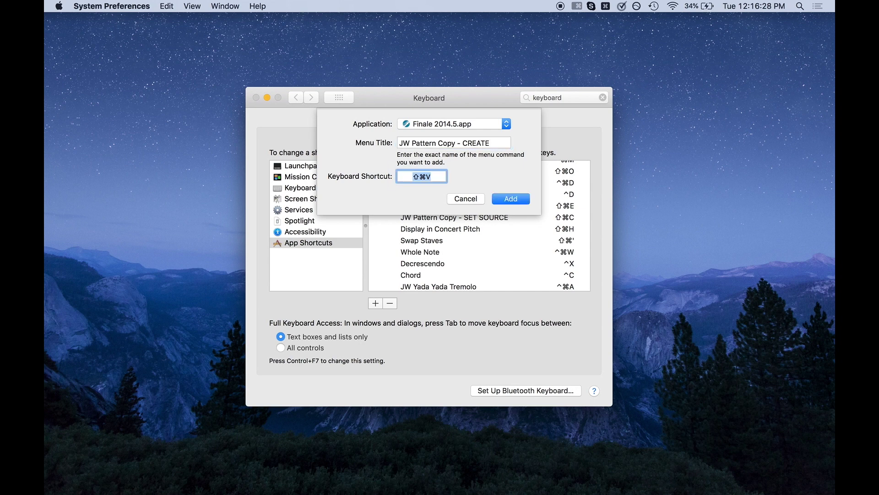
left_click(465, 200)
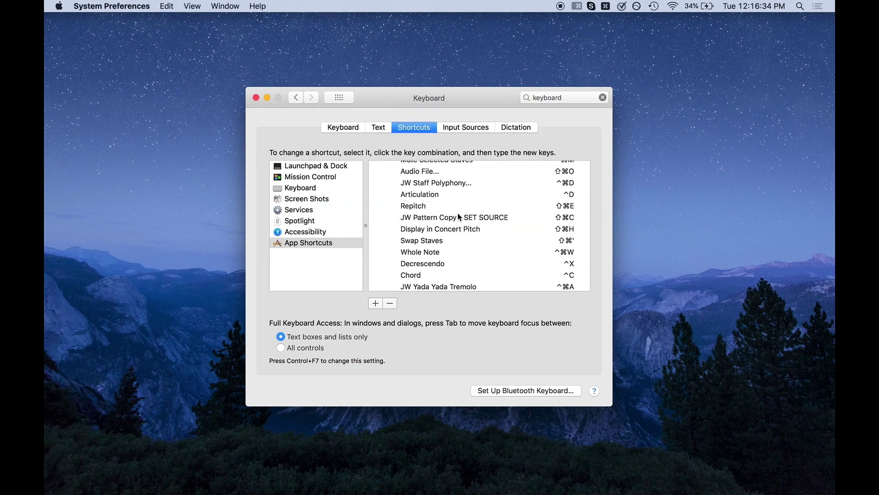
key("ctrl+Right")
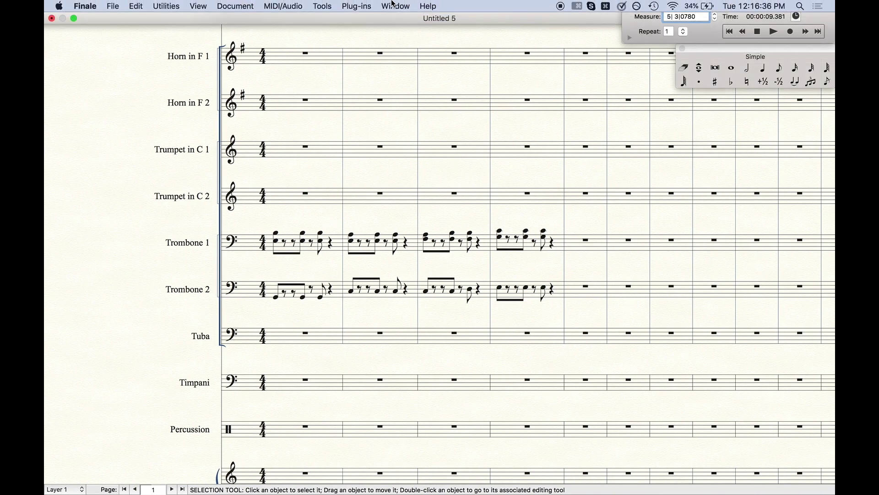
- Run JW Pattern Copy - CREATE to extend the trombone rhythm into the next measure
left_click(357, 6)
mouse_move(400, 124)
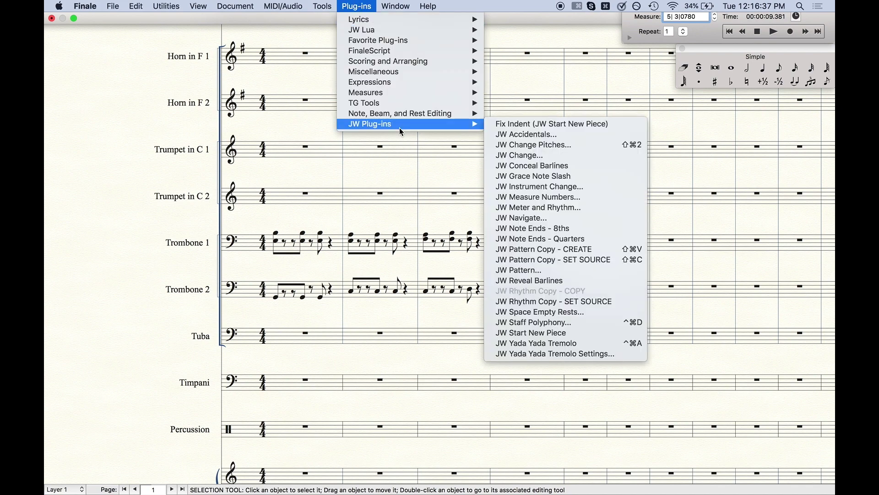
left_click(640, 251)
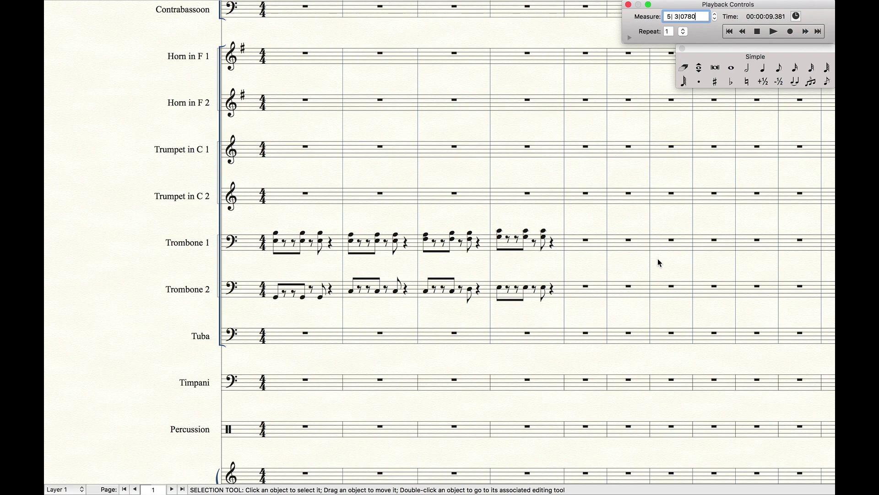
scroll(657, 263, "right", 10)
- Enter whole-note chords in four empty Trombone 1 measures using Simple Entry
key("alt+7")
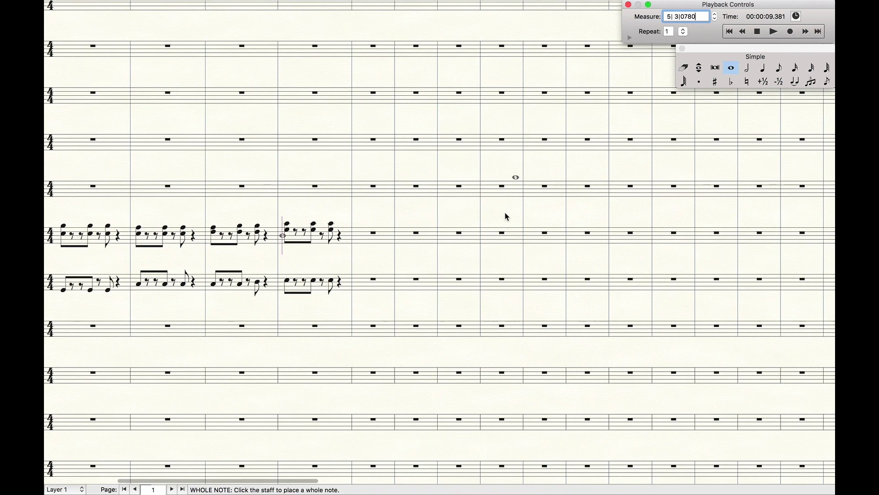
left_click(451, 234)
left_click(447, 234)
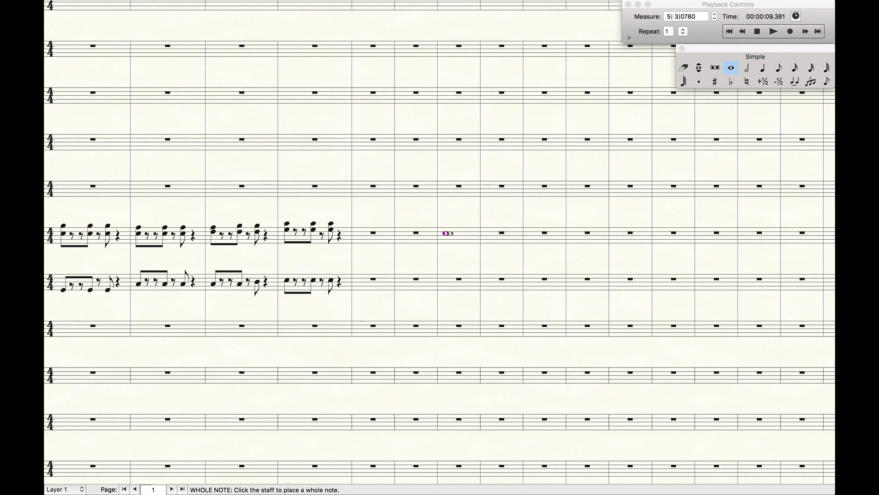
left_click(447, 229)
left_click(489, 231)
left_click(489, 226)
left_click(534, 232)
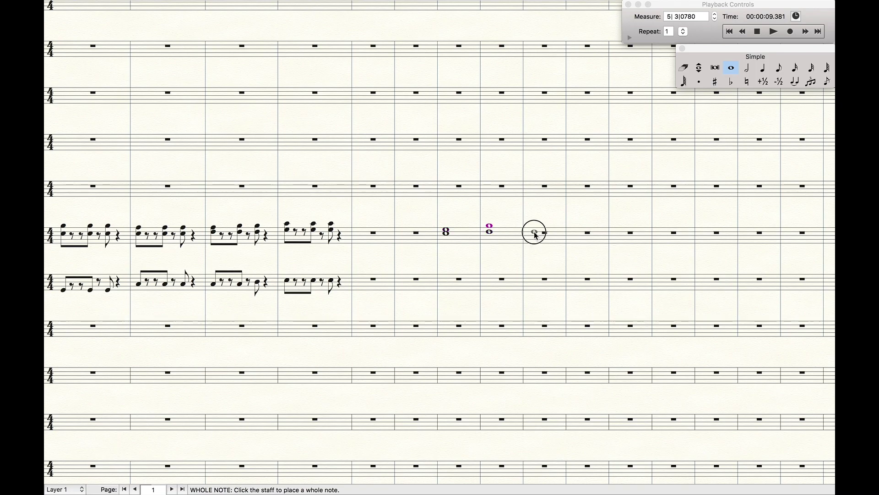
left_click(534, 229)
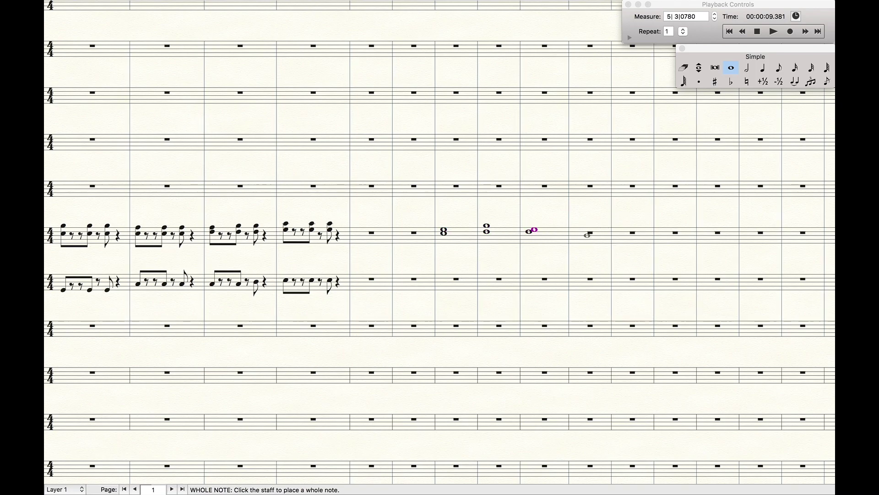
left_click(588, 235)
left_click(578, 227)
- Enter whole notes and chords in the same four measures on both trumpet staves
left_click(450, 190)
left_click(454, 142)
left_click(502, 144)
left_click(497, 139)
left_click(449, 138)
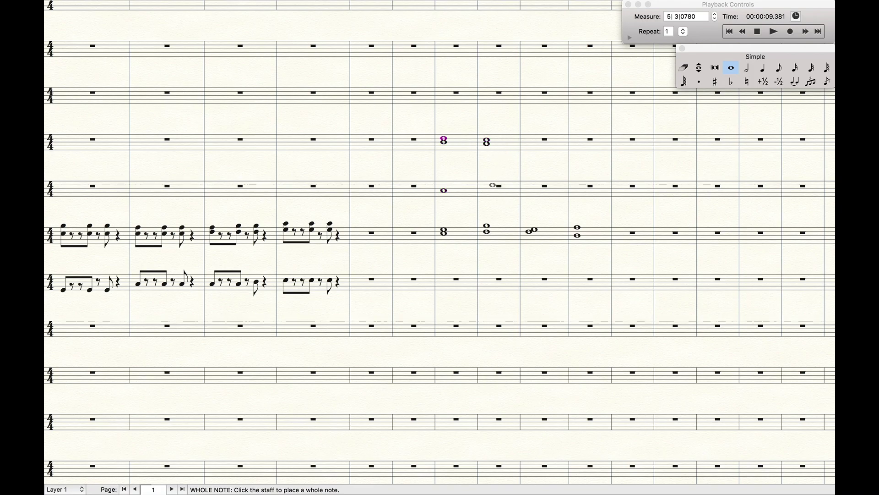
left_click(492, 185)
left_click(533, 184)
left_click(578, 193)
left_click(535, 138)
left_click(577, 145)
left_click(581, 143)
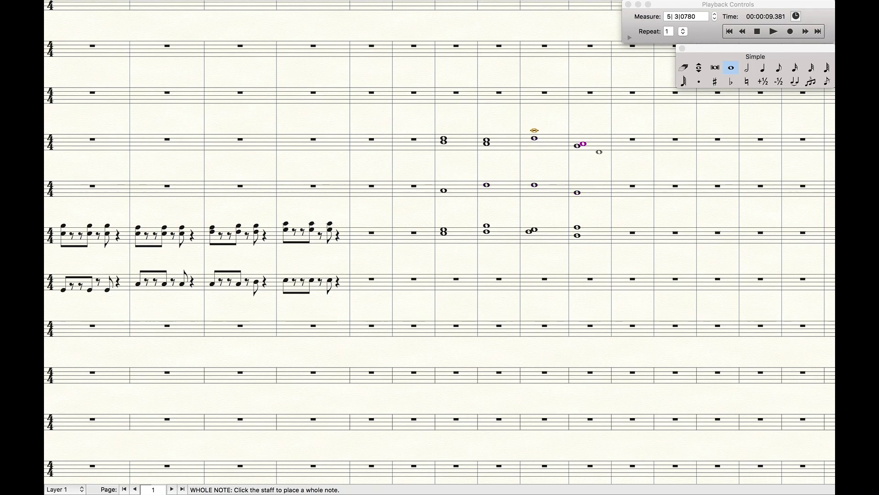
key("Escape")
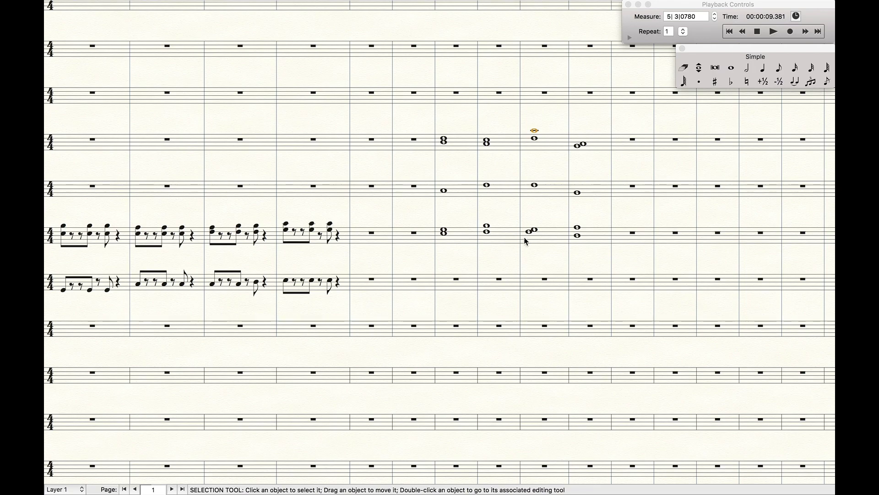
left_click(111, 278)
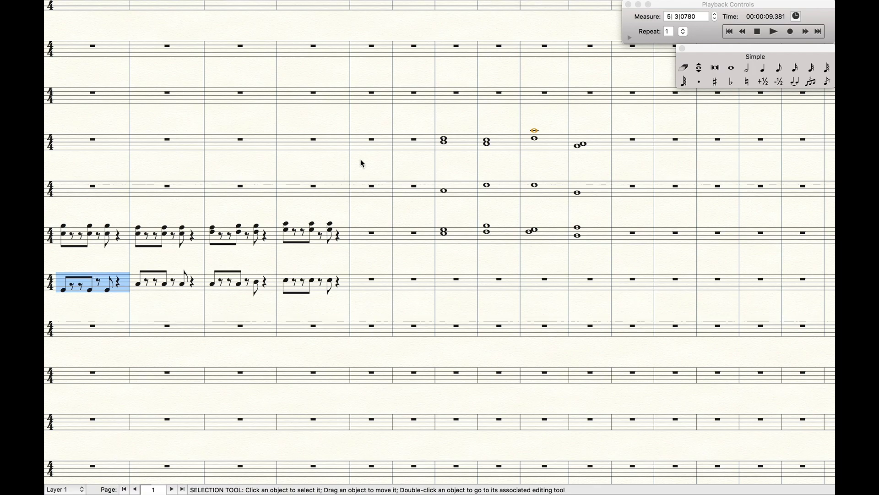
- Apply the Trombone 2 rhythm to the chord measures on three staves, then respace all measures
left_click(447, 151)
left_click(589, 228, "shift")
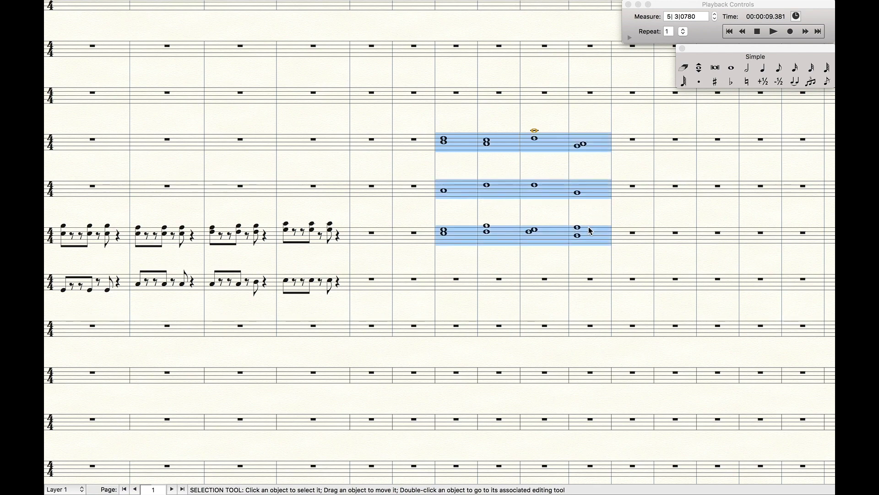
key("super+v")
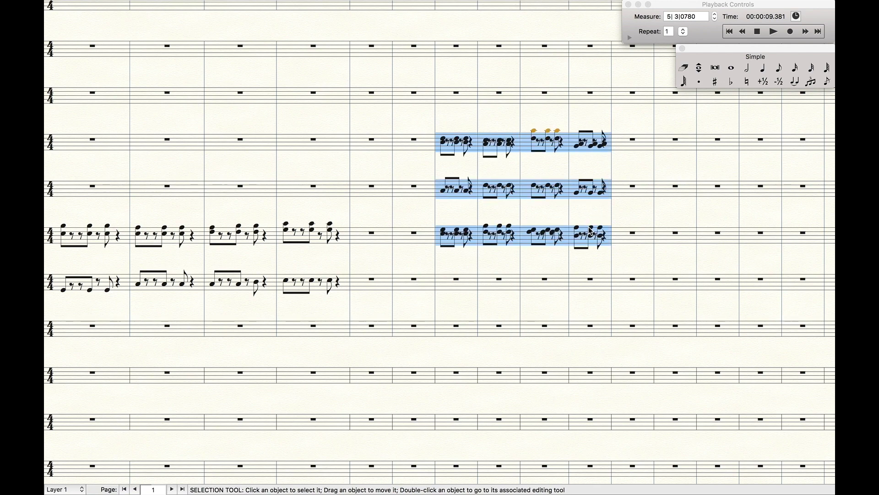
key("super+a")
key("super+slash")
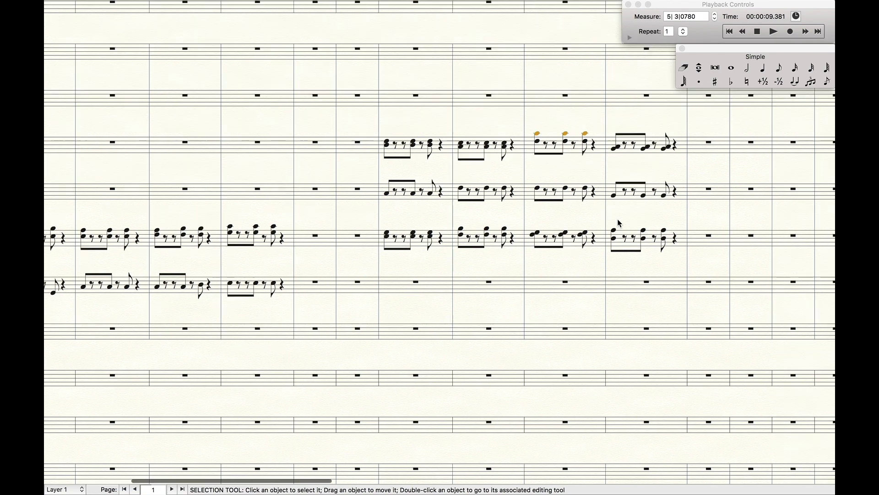